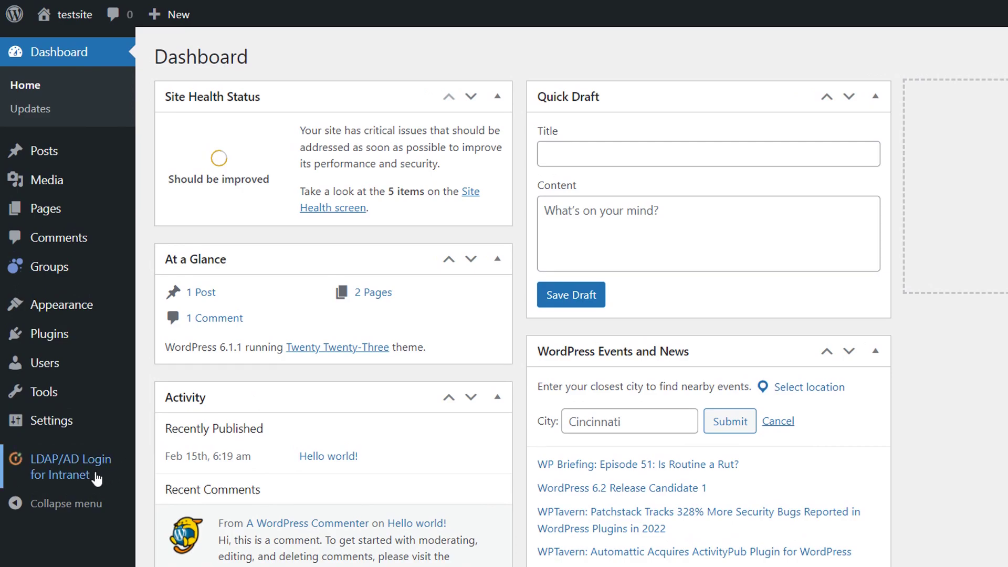
- Upload wp-groups-integration-add-on.zip as a new plugin, install it, and activate the add-on
mouse_move(66, 274)
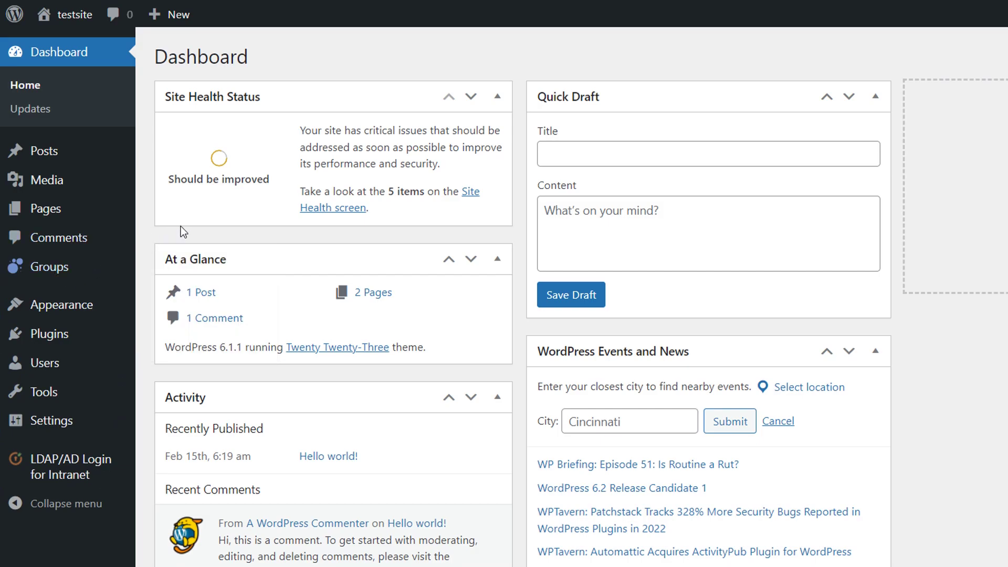
click(65, 344)
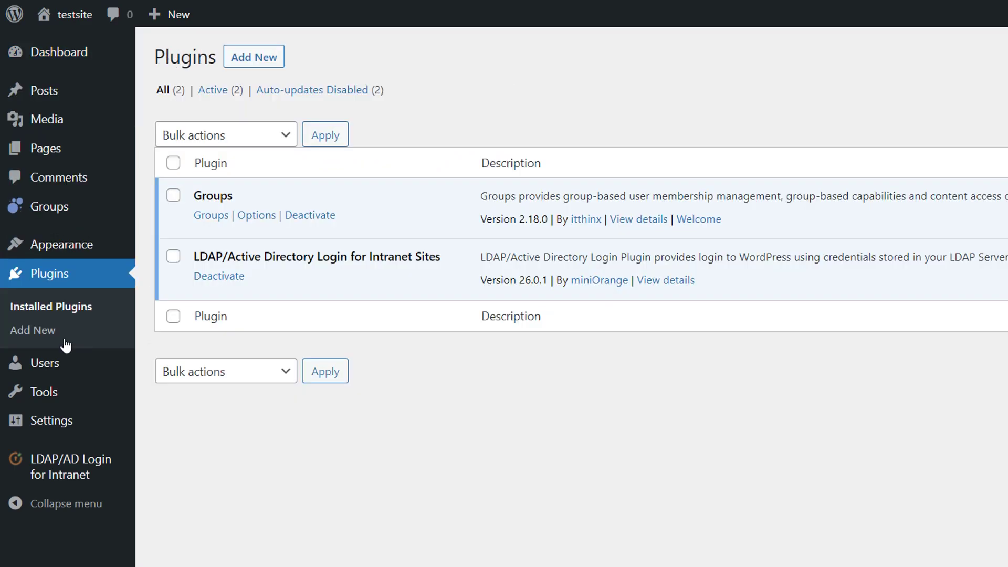
click(243, 64)
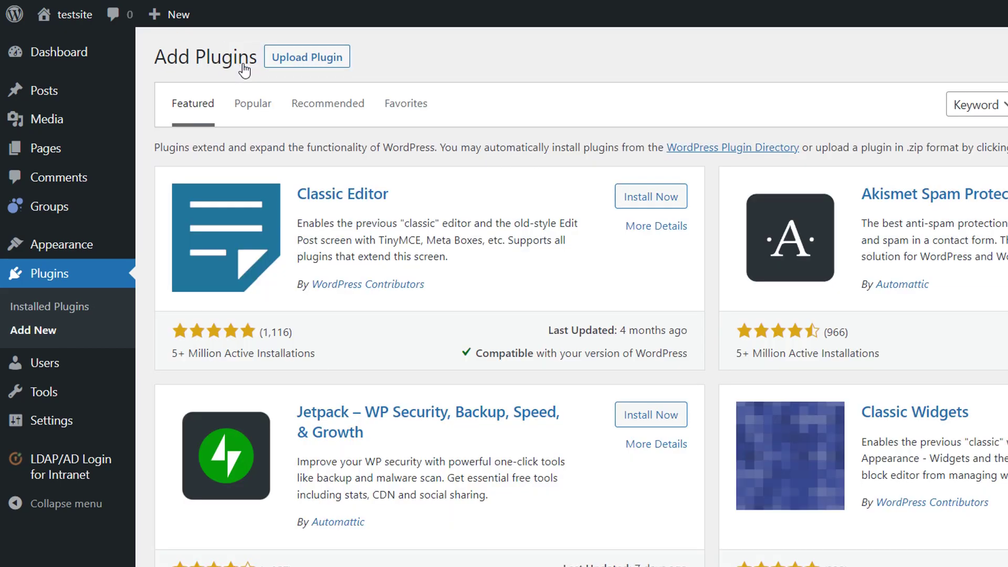
click(326, 62)
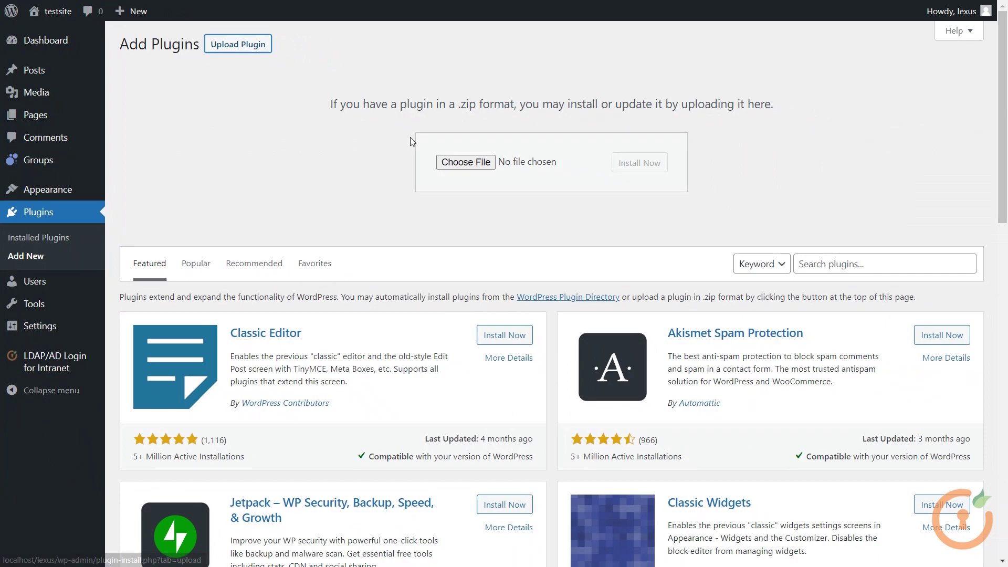
click(462, 161)
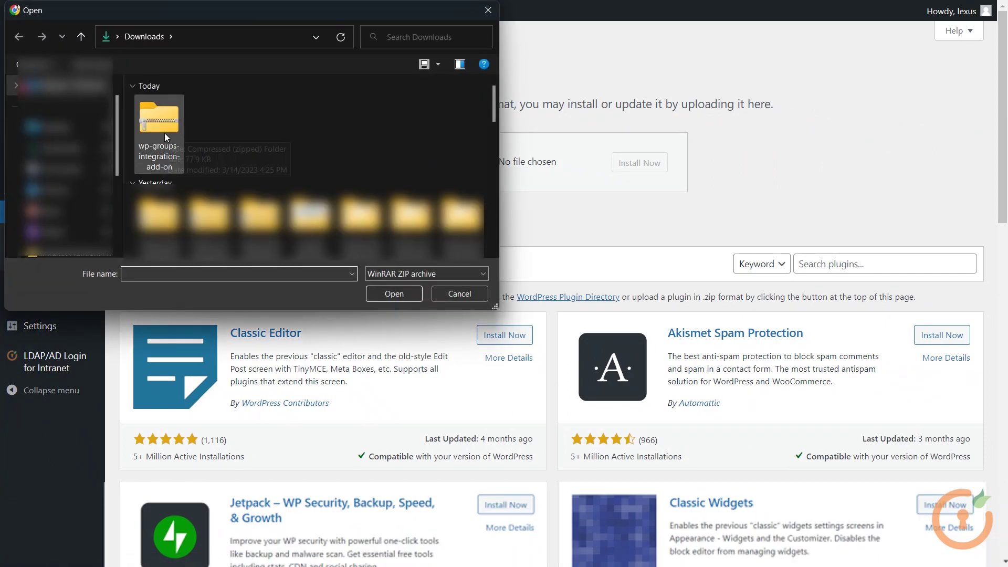
click(164, 133)
click(393, 293)
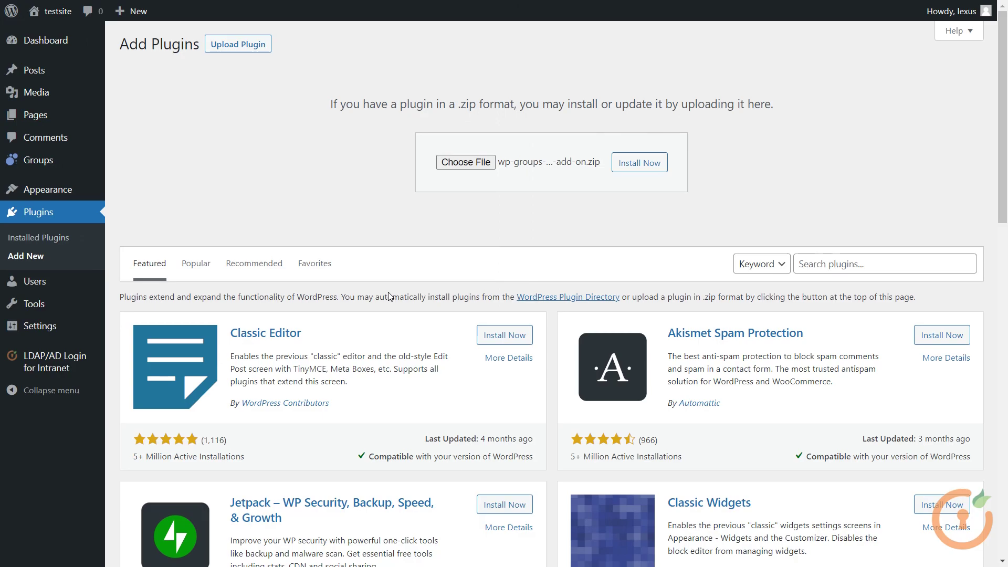
click(634, 164)
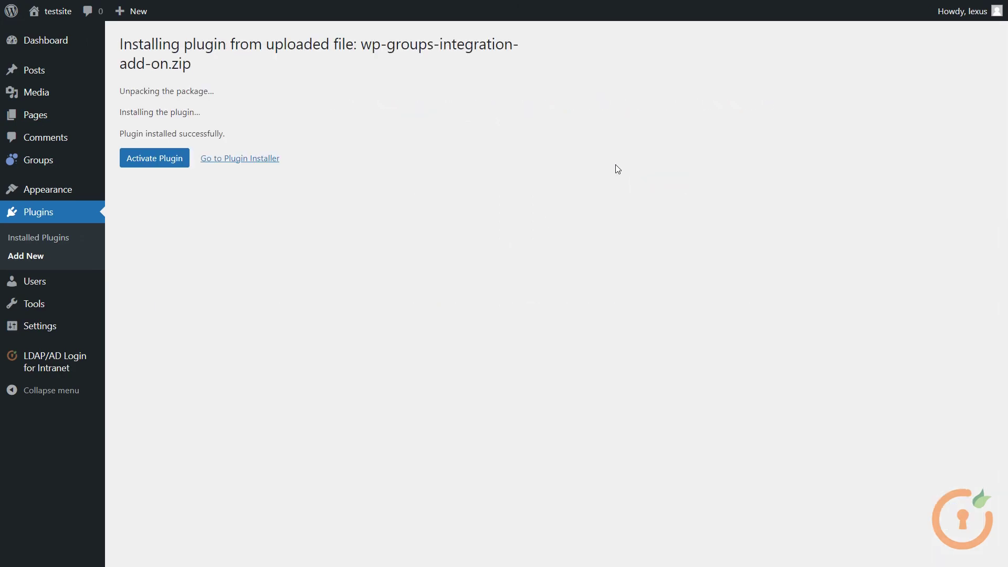
click(157, 165)
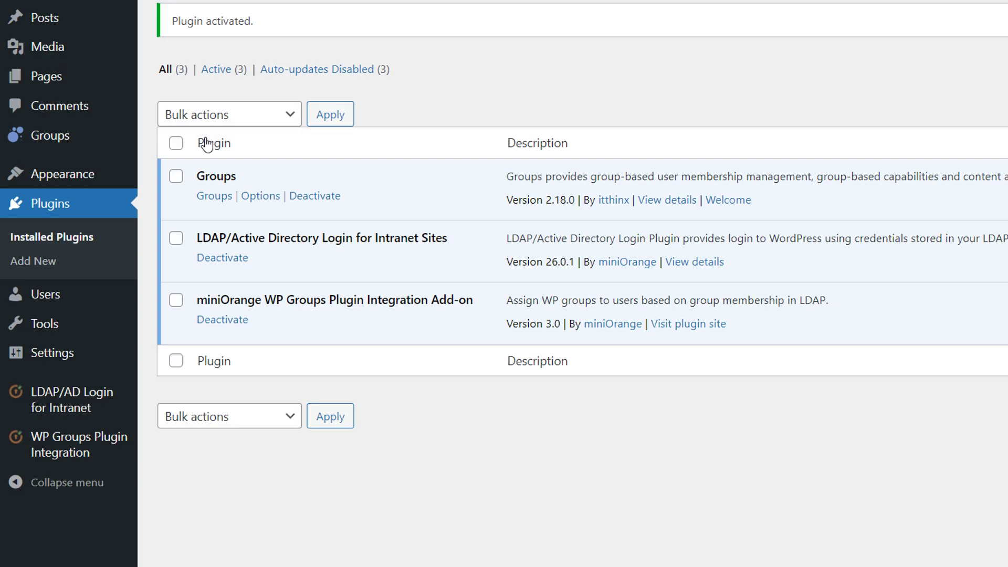
- In WP Groups Plugin Integration settings, map LDAP group cn=DevelopersGroup,ou=Groups,dc=xyz,dc=com to Marketing
click(83, 450)
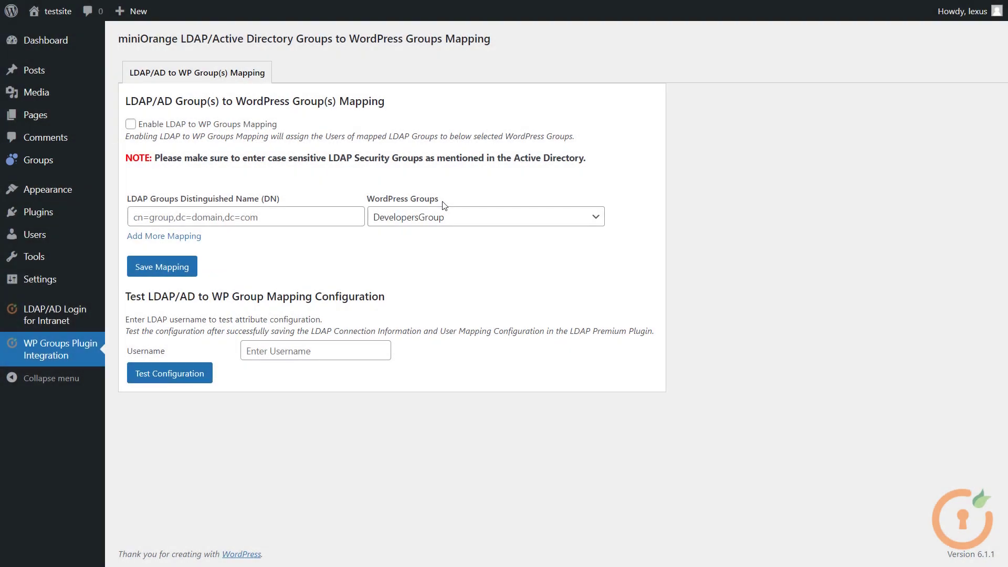
click(195, 221)
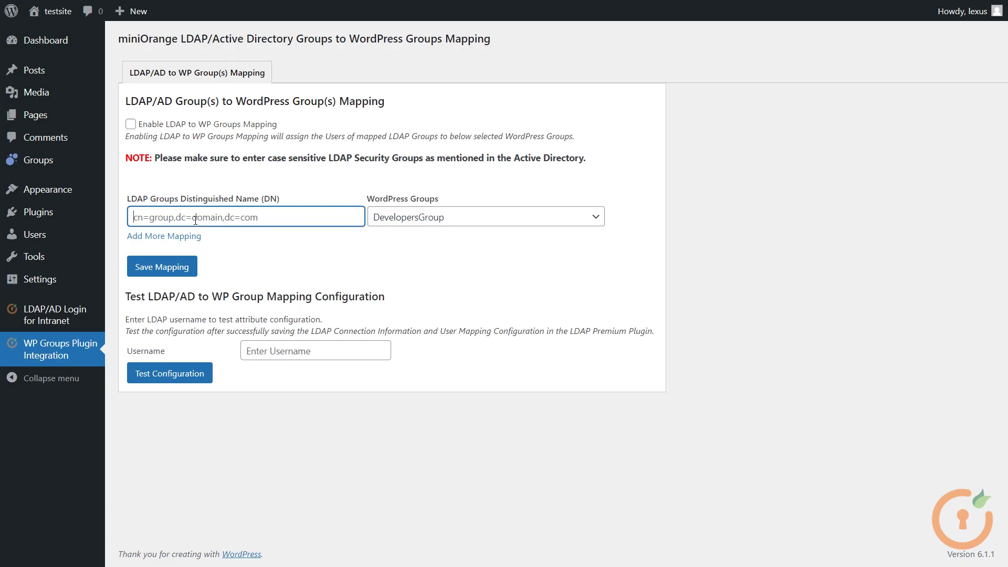
text(cn=DevelopersGroup,)
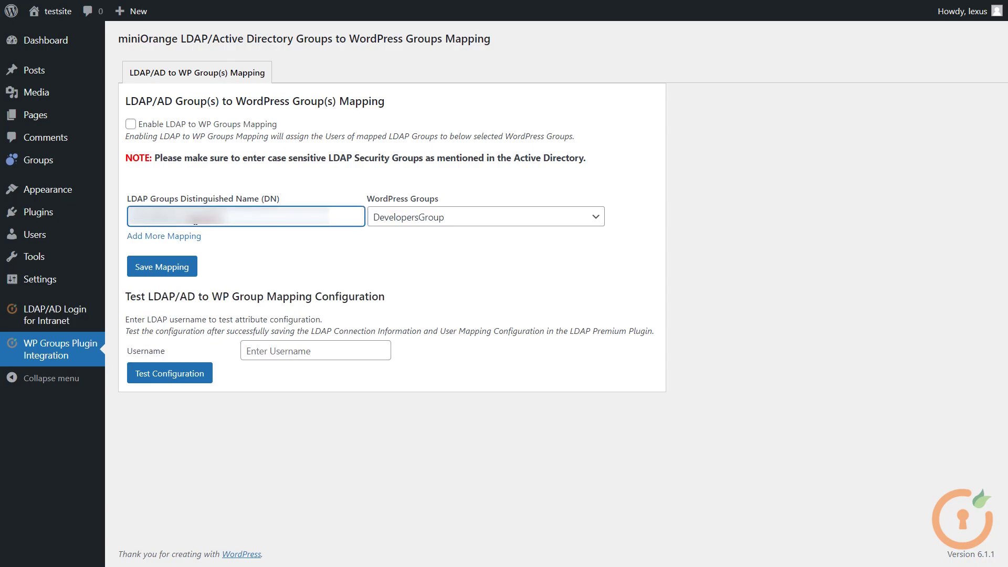
text(ou=Groups,dc=xyz,dc=com)
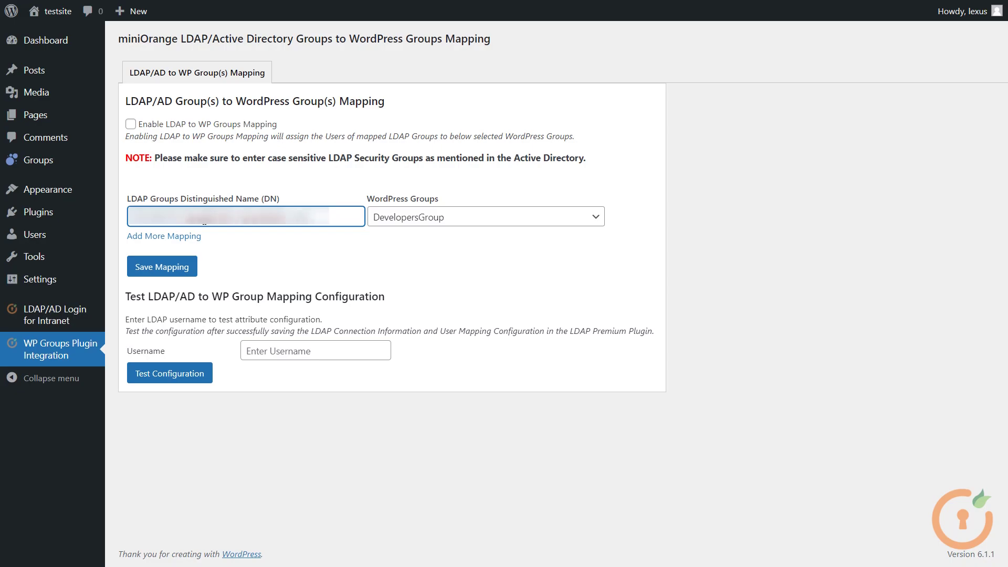
click(415, 218)
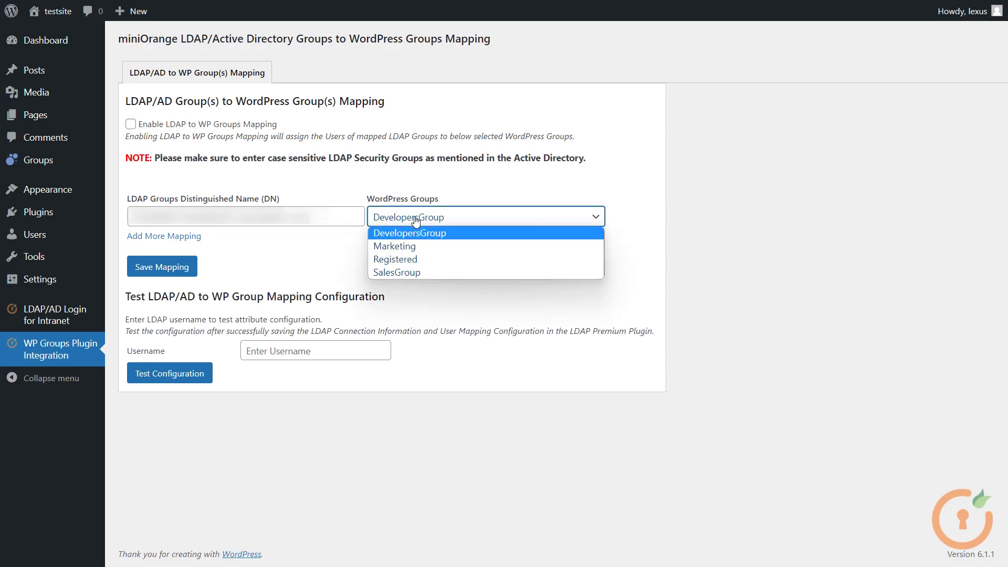
click(439, 247)
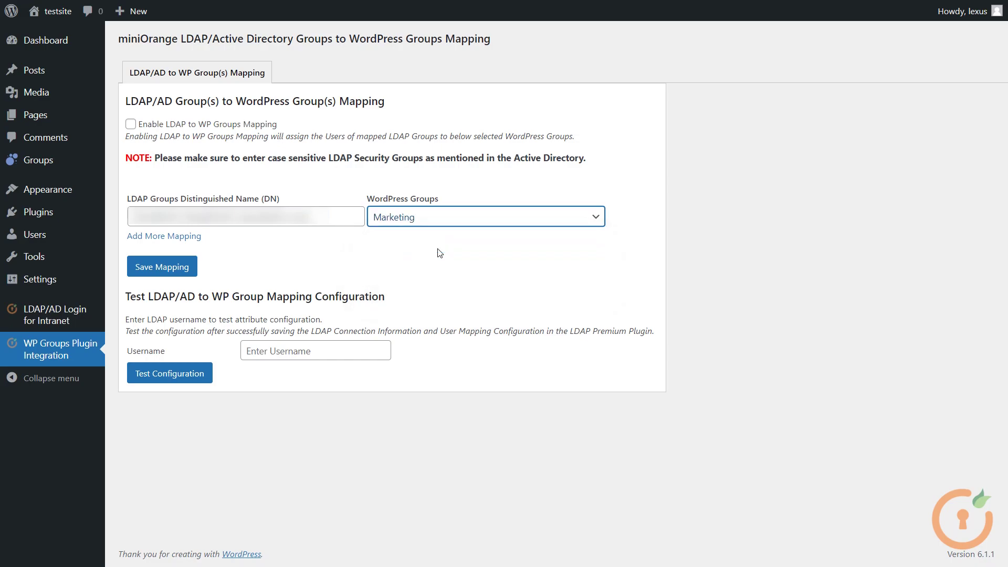
- Add a second mapping pairing cn=developersgroup,dc=domain,dc=com with the SalesGroup WordPress group
click(172, 237)
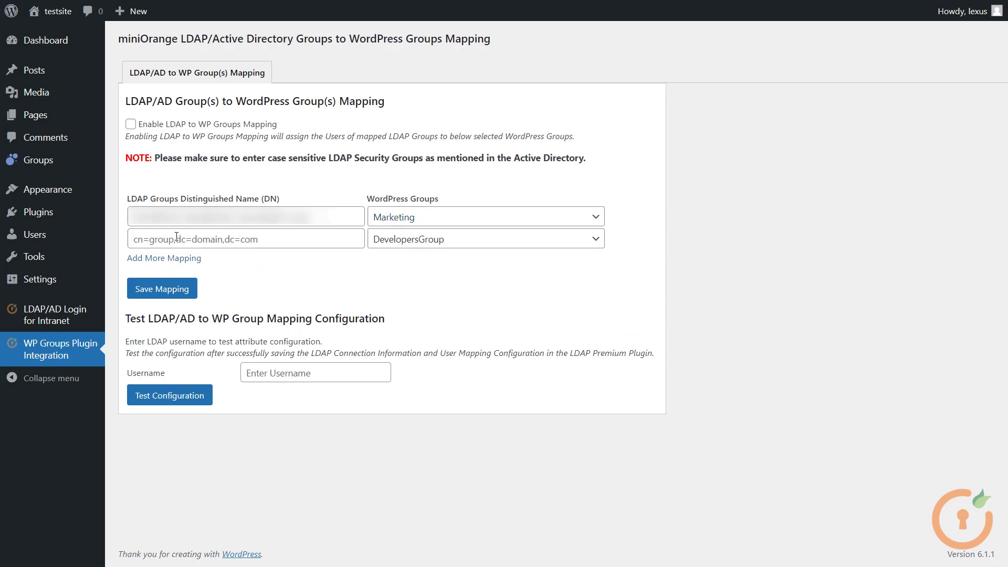
click(177, 235)
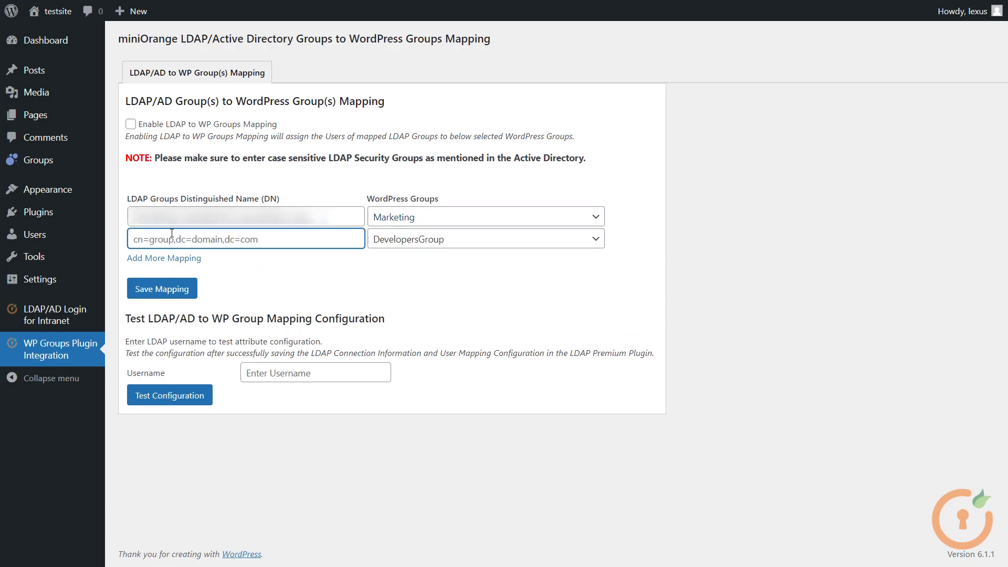
text(cn=developersgroup,dc=domain,dc=com)
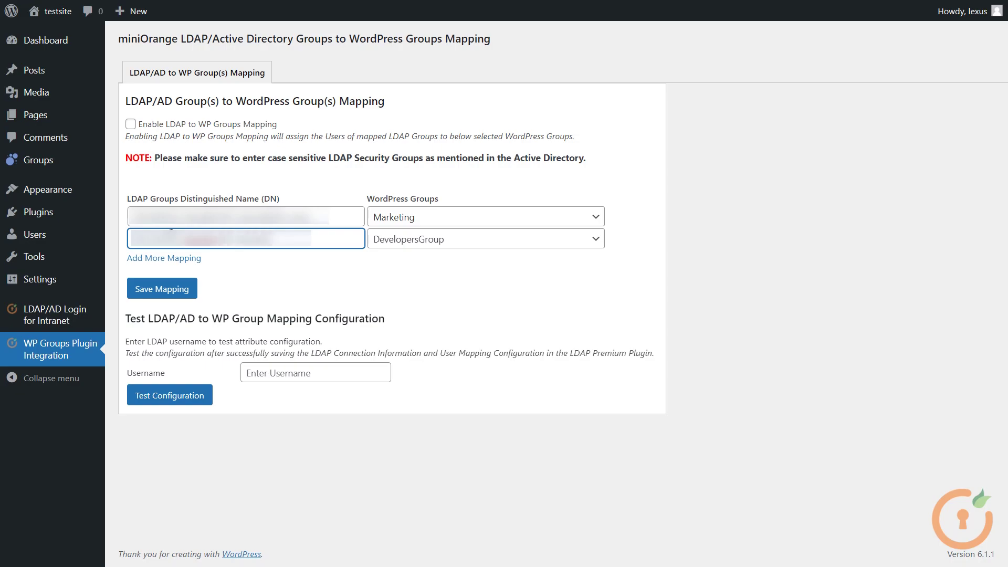
click(431, 242)
click(435, 298)
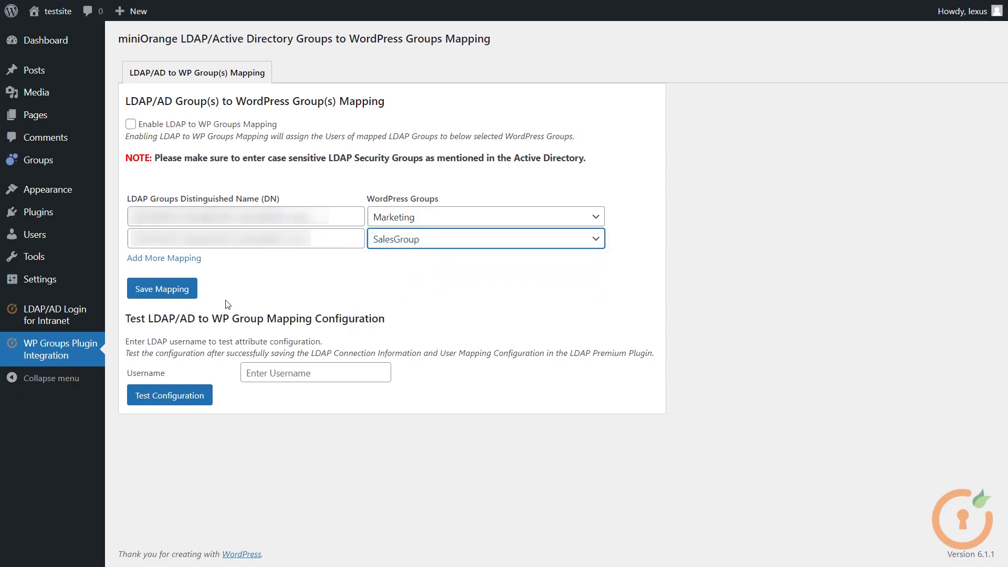
- Save both mappings, enable LDAP to WP Groups Mapping, and select the test username field
click(183, 292)
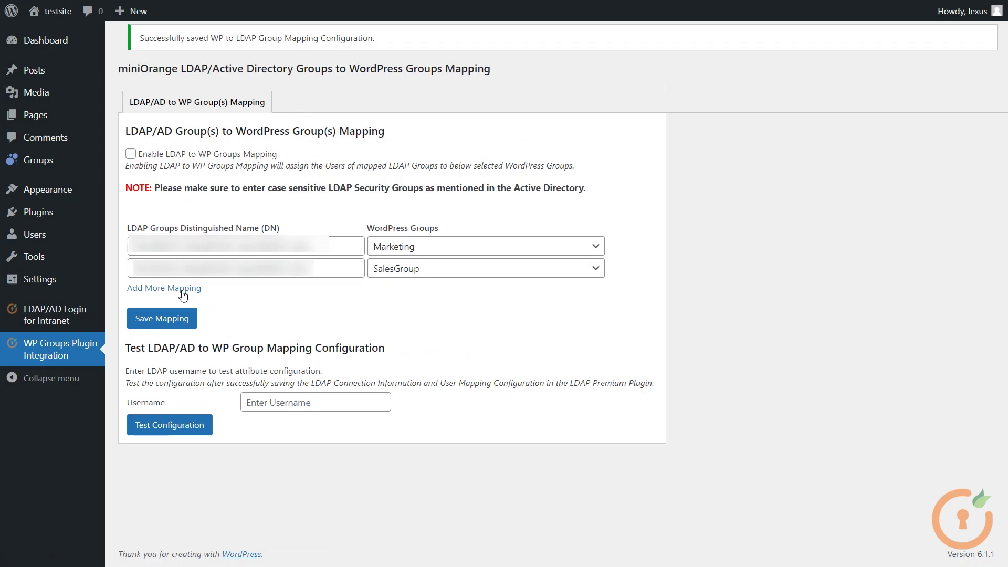
click(131, 154)
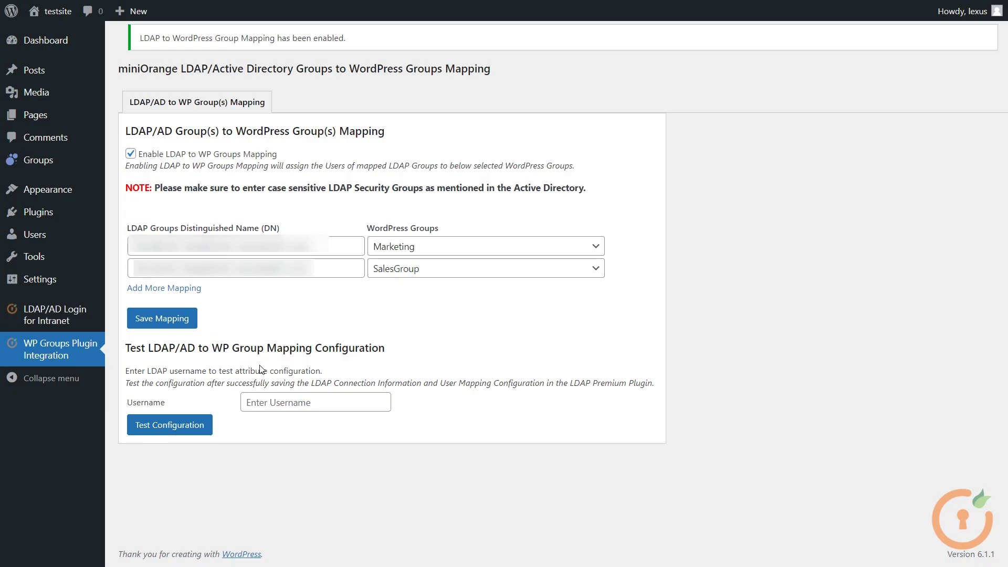
click(274, 407)
- Paste the LDAP username and rerun Test Configuration after a failure until it reports TEST SUCCESSFUL
key(ctrl+v)
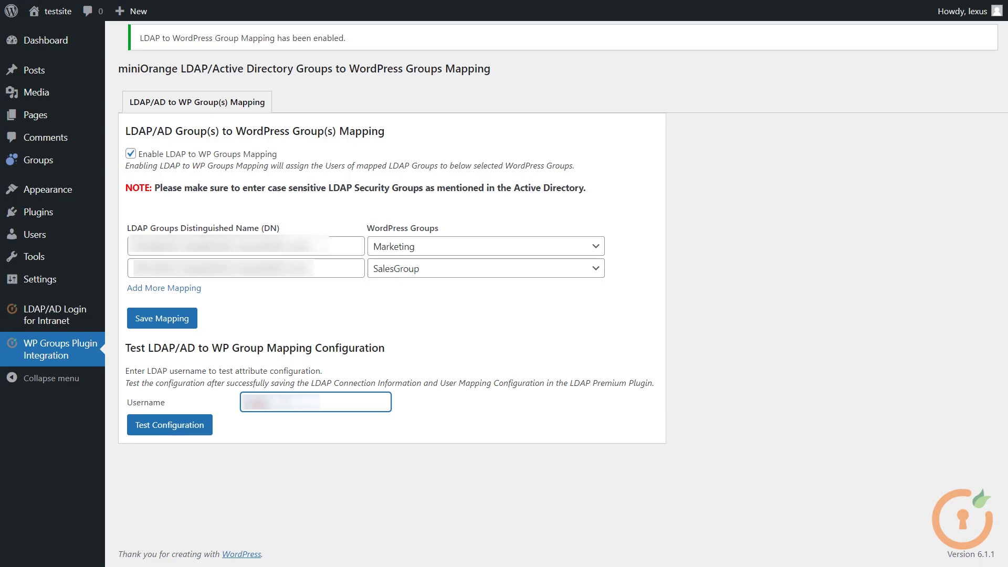
click(187, 423)
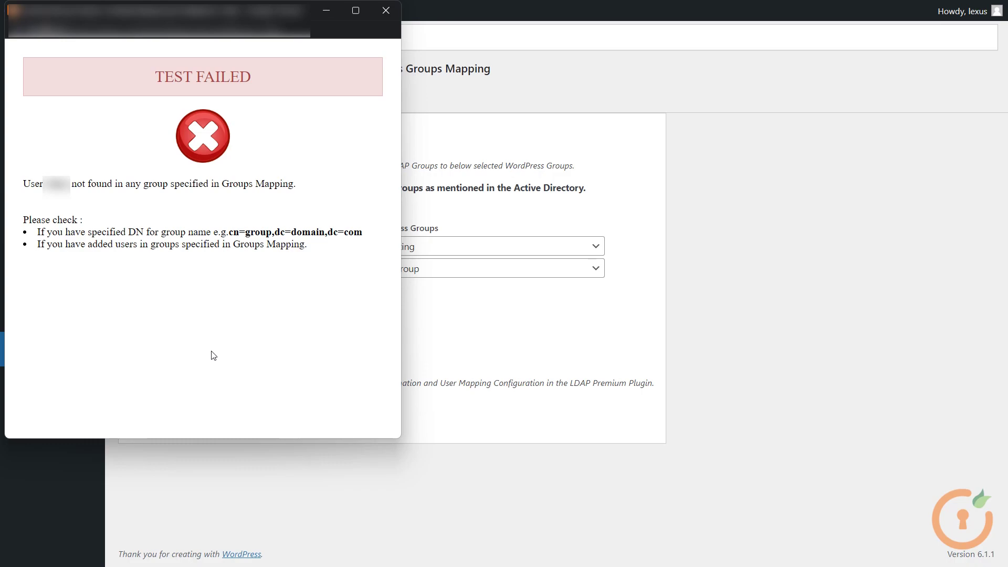
click(386, 10)
click(156, 425)
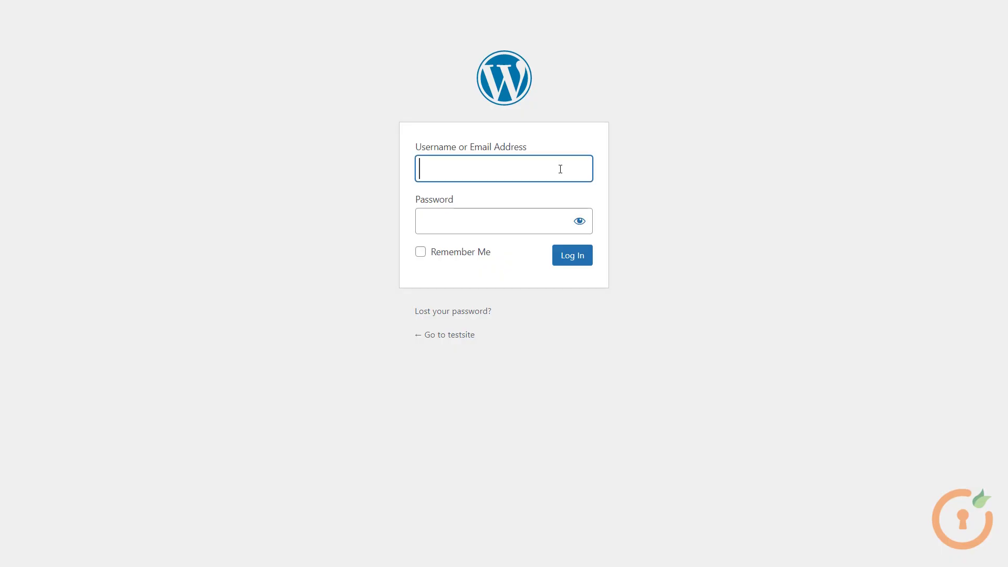
- Log back in with the username and password, then view the Users list
text(user)
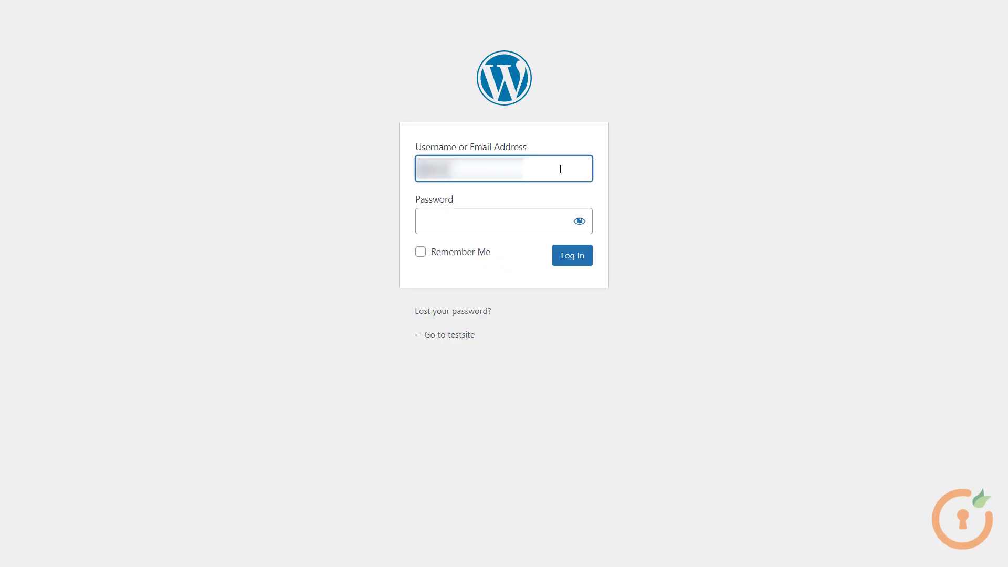
click(532, 220)
text(******)
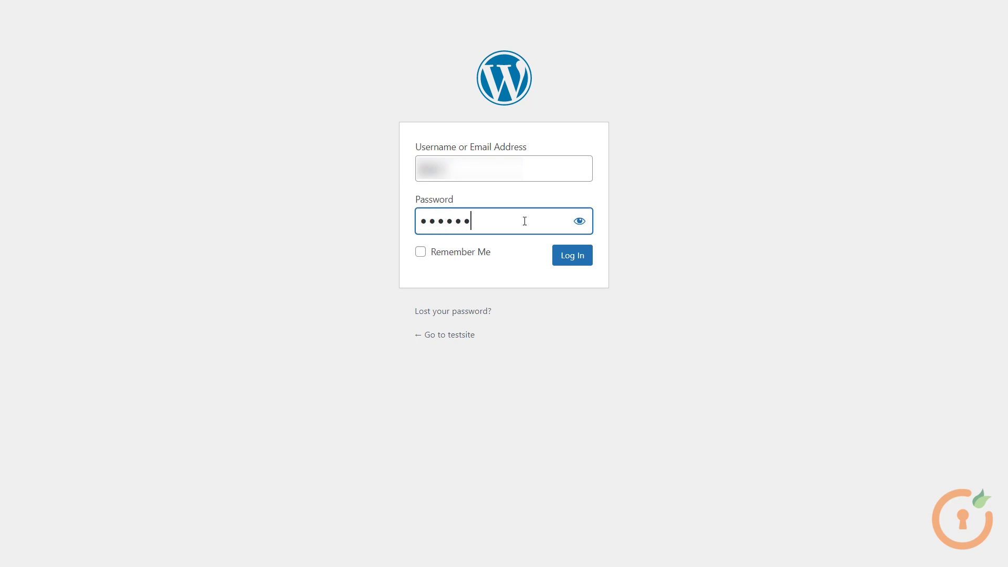
text(***)
click(562, 257)
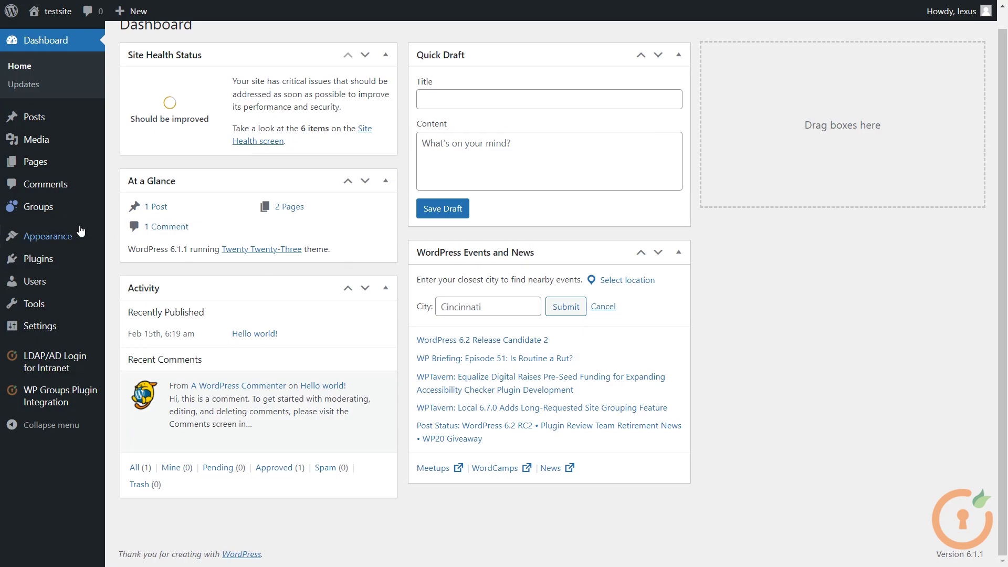
click(35, 286)
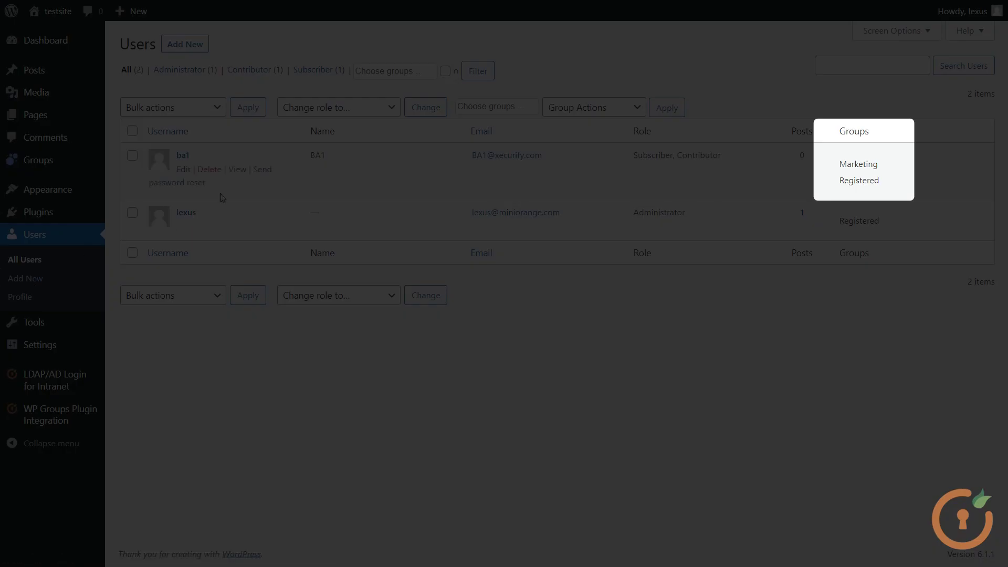